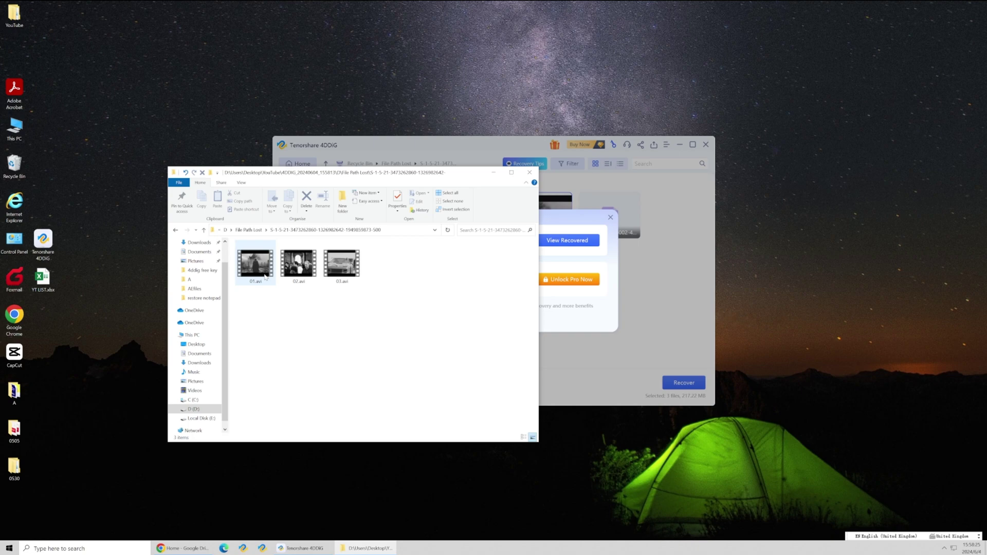
Play the recovered 01.avi from the File Path Lost folder in the video player
{"action": "double_click", "coordinate": [255, 263]}
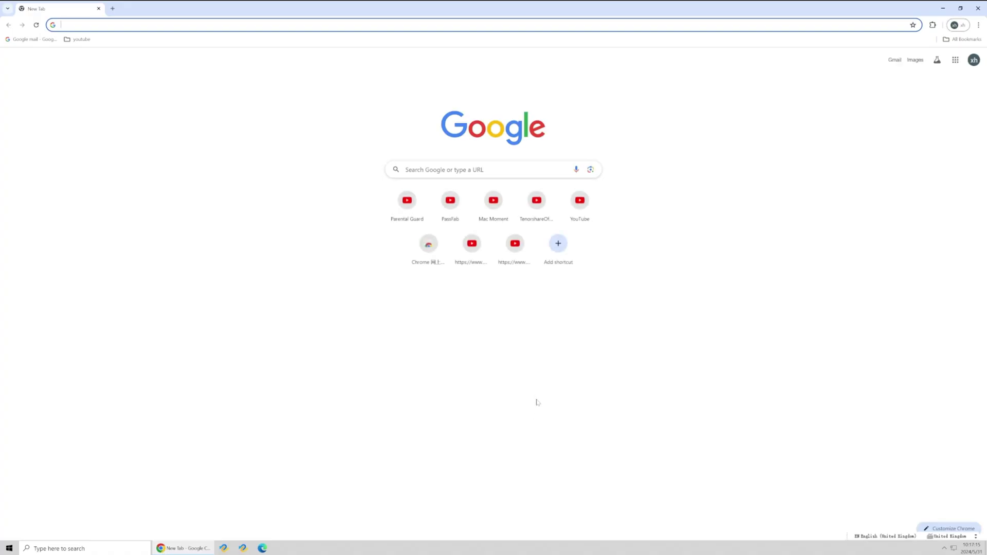
Open the channel's content and permanently delete video 01, acknowledging the permanent-deletion warning
{"action": "left_click", "coordinate": [511, 252]}
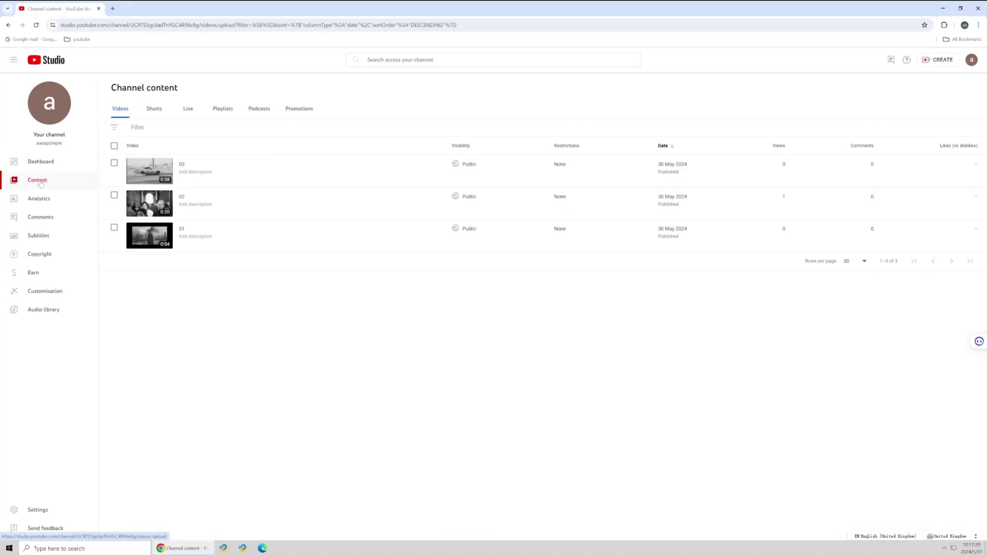
{"action": "left_click", "coordinate": [257, 242]}
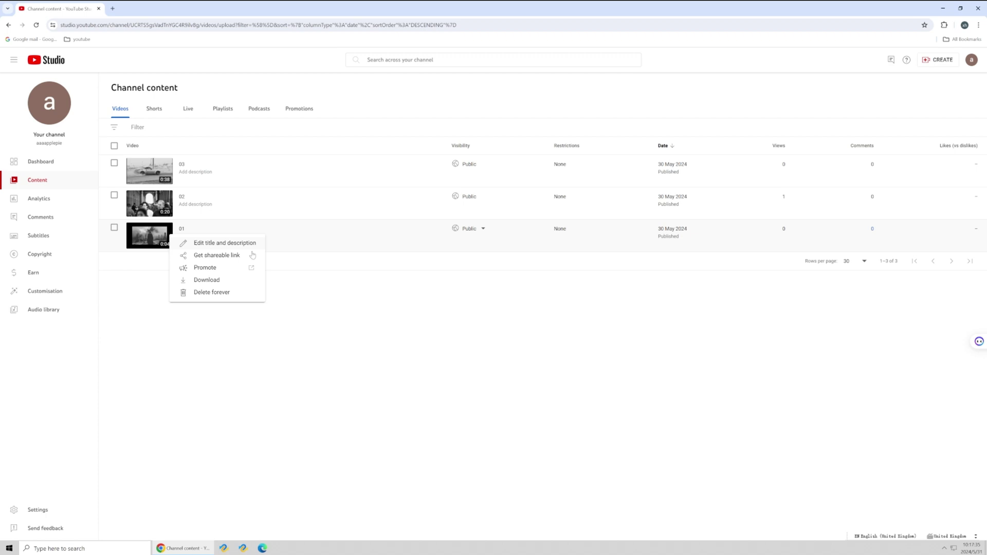
{"action": "left_click", "coordinate": [211, 292]}
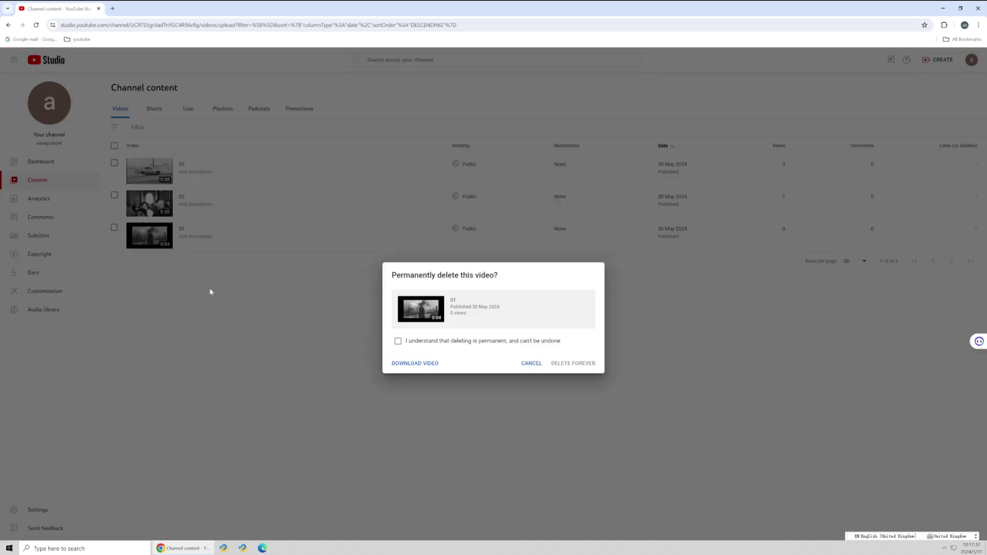
{"action": "left_click", "coordinate": [399, 341]}
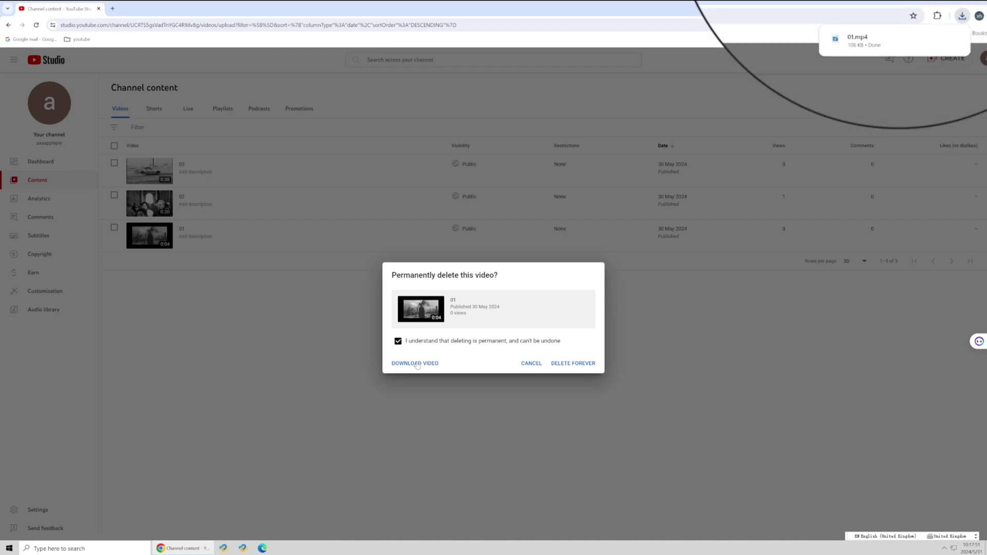
{"action": "left_click", "coordinate": [570, 364]}
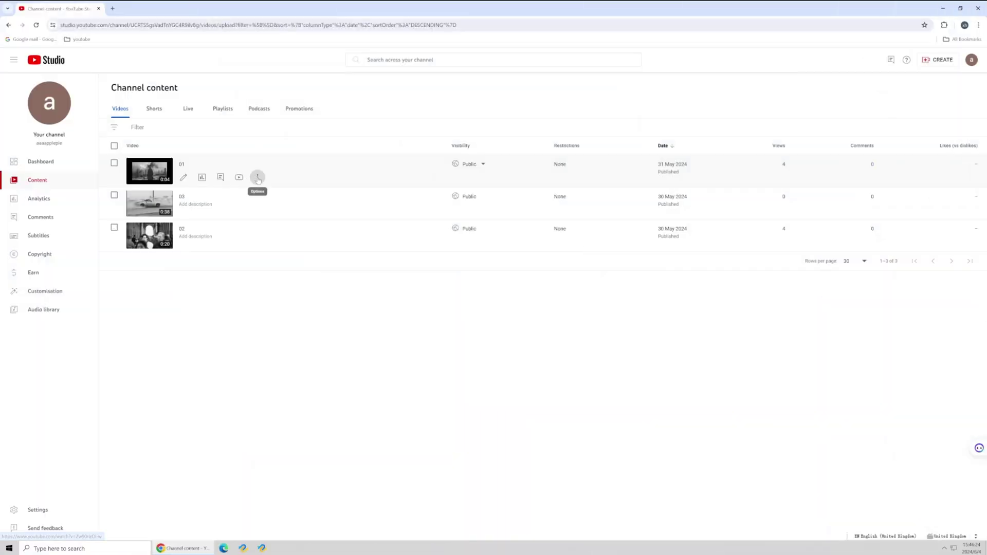
Permanently delete the second video 01, leaving 03 and 02, then open desktop folder A
{"action": "left_click", "coordinate": [258, 178]}
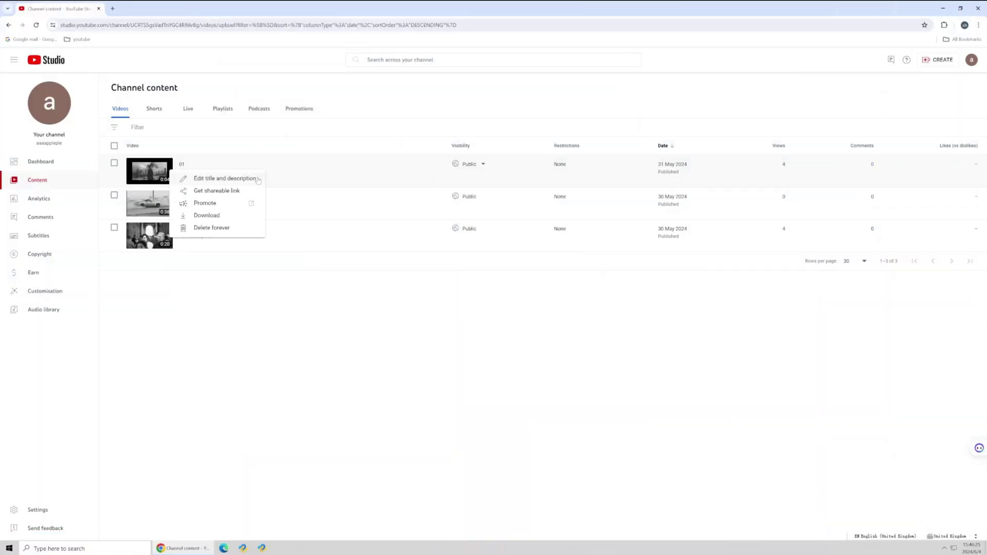
{"action": "left_click", "coordinate": [212, 228]}
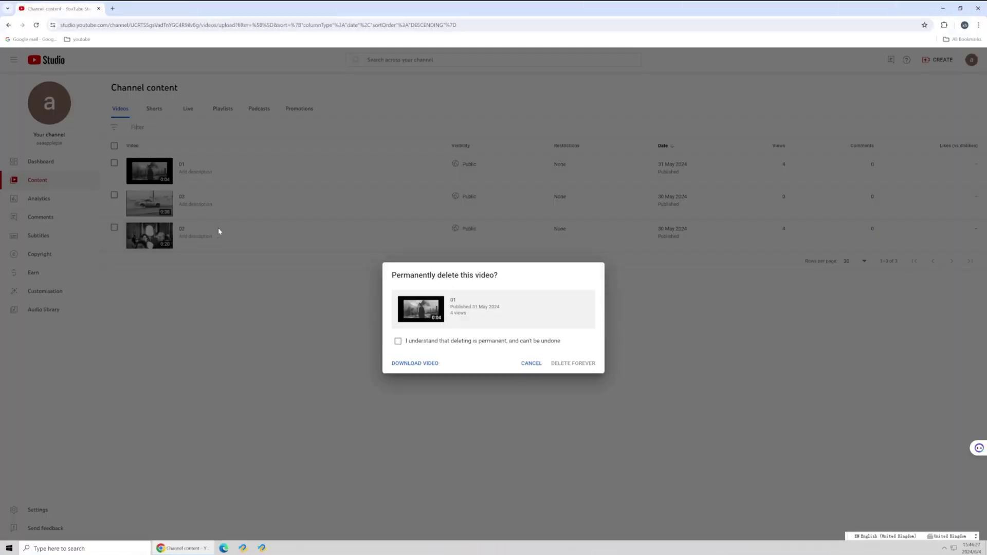
{"action": "left_click", "coordinate": [397, 341]}
{"action": "left_click", "coordinate": [567, 369]}
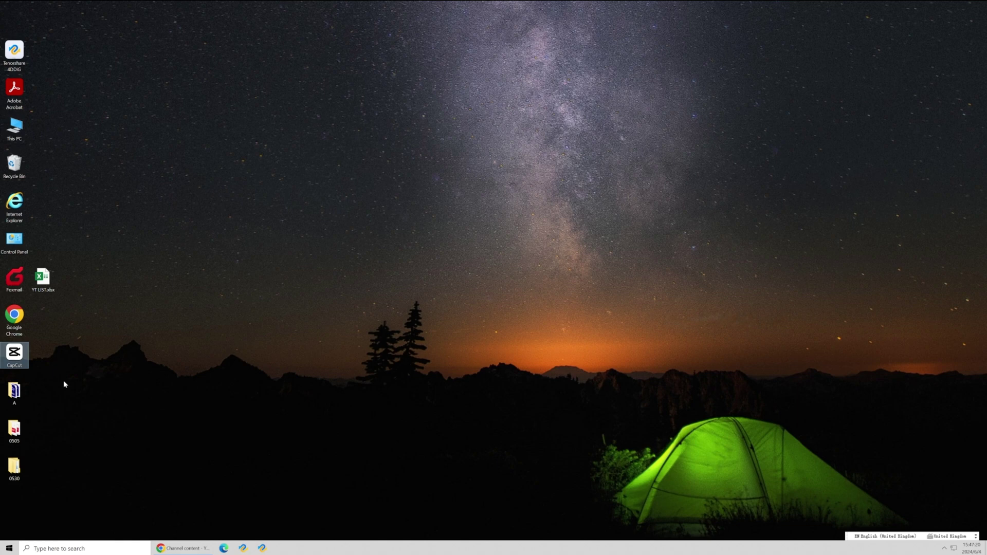
{"action": "double_click", "coordinate": [27, 392]}
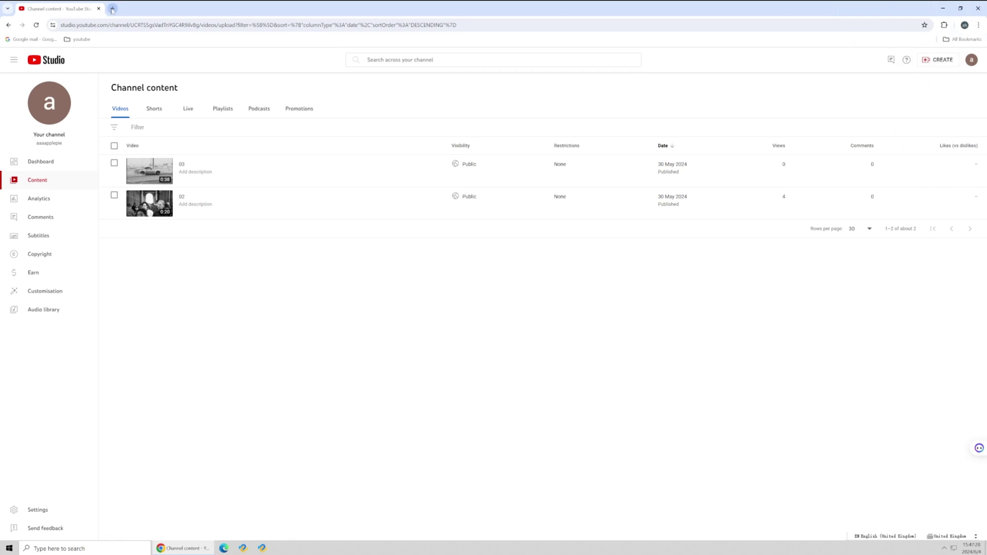
Open Google Drive in a new browser tab from the Google apps launcher
{"action": "left_click", "coordinate": [112, 9]}
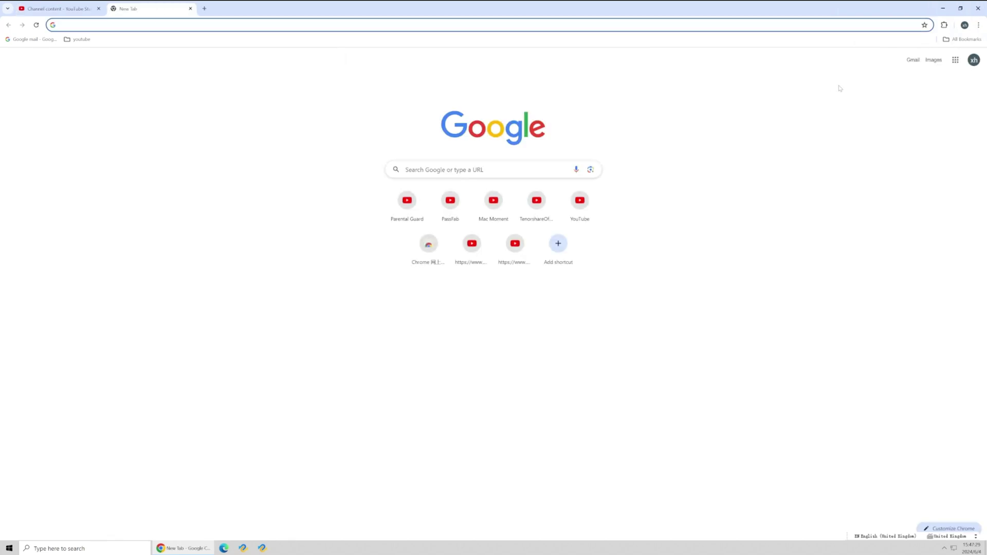
{"action": "left_click", "coordinate": [956, 60]}
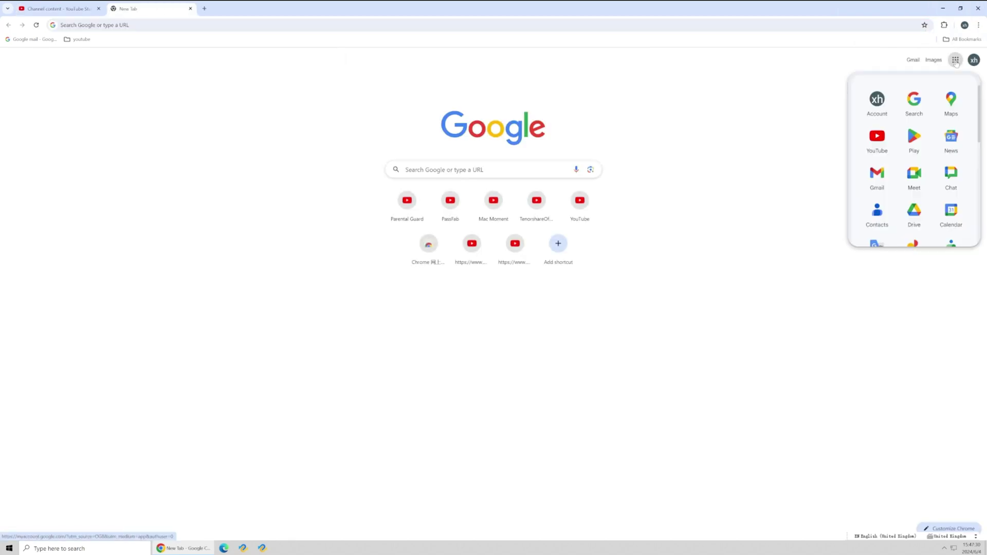
{"action": "left_click", "coordinate": [918, 217]}
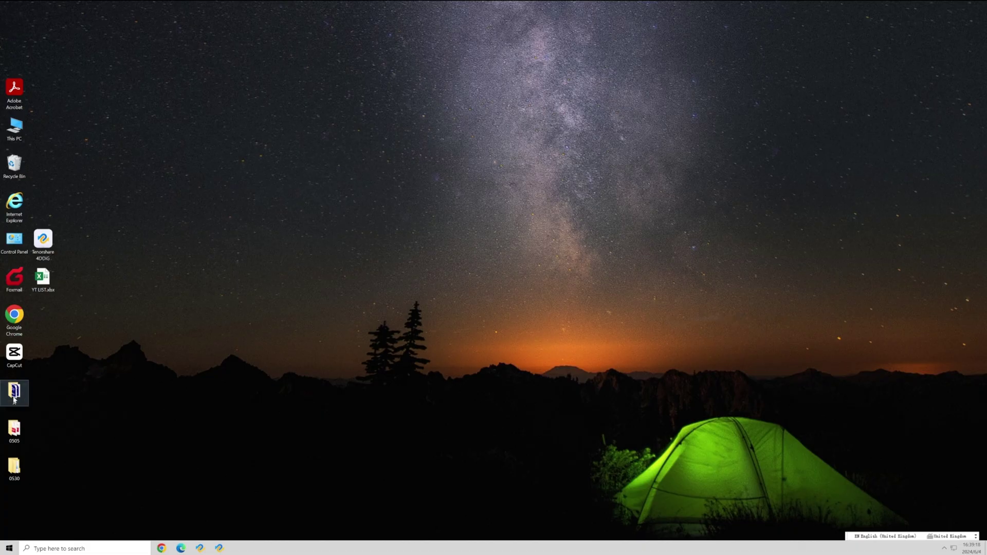
Open desktop folder A, minimize it, and open the Windows Control Panel
{"action": "double_click", "coordinate": [14, 395]}
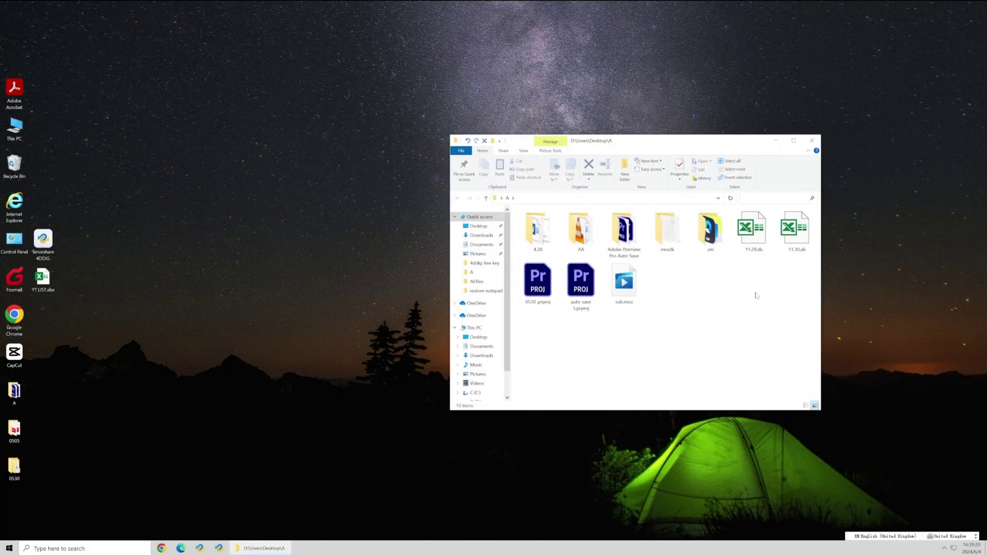
{"action": "left_click", "coordinate": [776, 141]}
{"action": "double_click", "coordinate": [14, 241]}
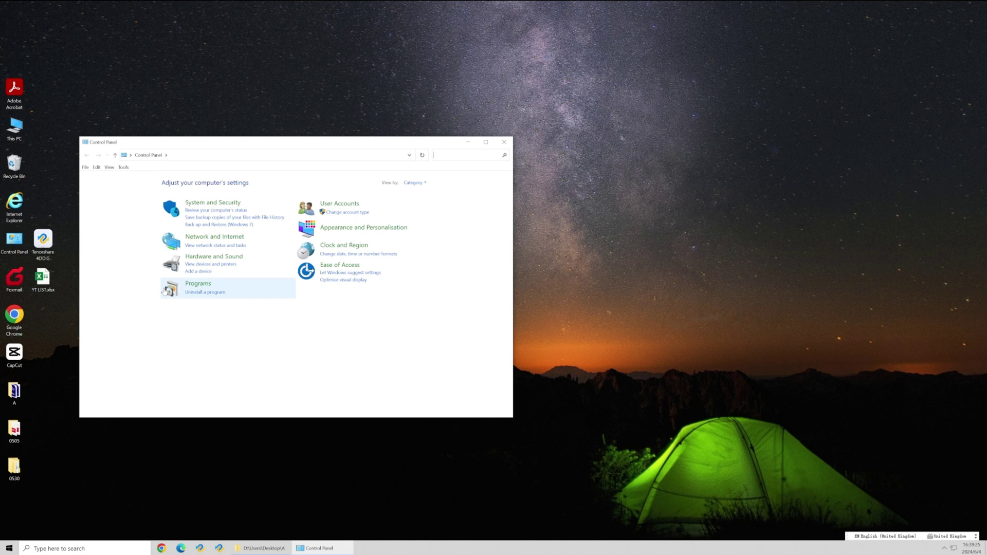
In Backup and Restore (Windows 7), select D:\Users\Desktop\A\01.avi from the backup
{"action": "left_click", "coordinate": [229, 227]}
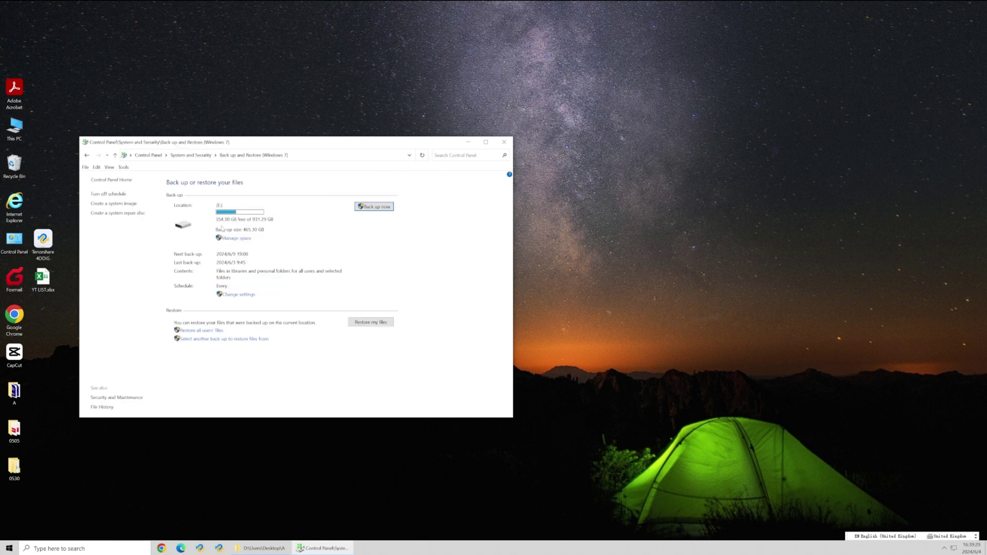
{"action": "left_click", "coordinate": [371, 322]}
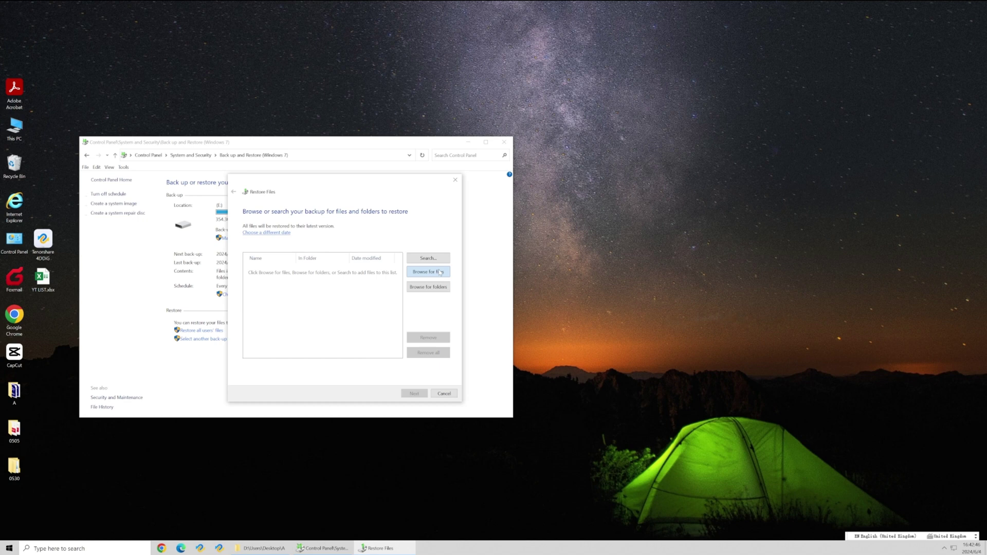
{"action": "left_click", "coordinate": [439, 272]}
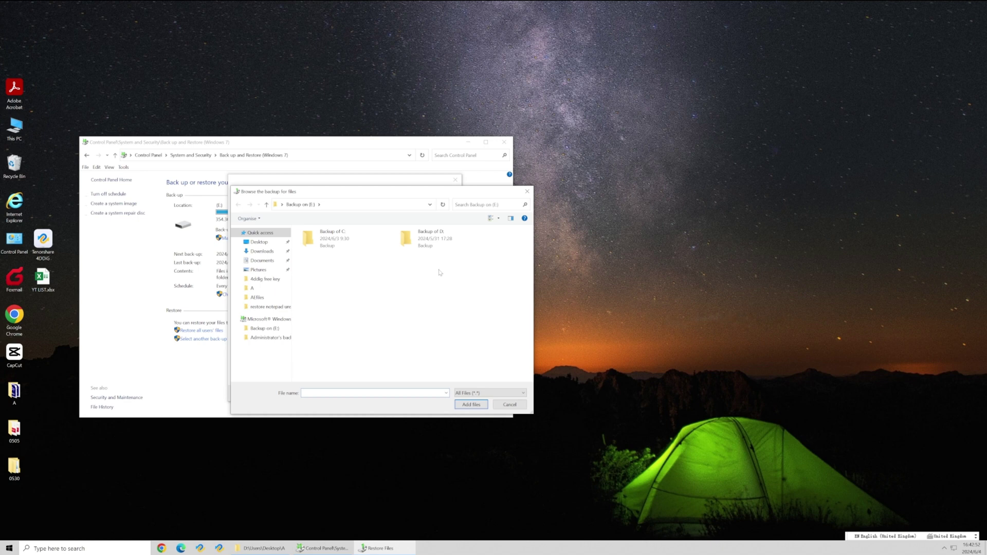
{"action": "double_click", "coordinate": [414, 239]}
{"action": "double_click", "coordinate": [344, 239]}
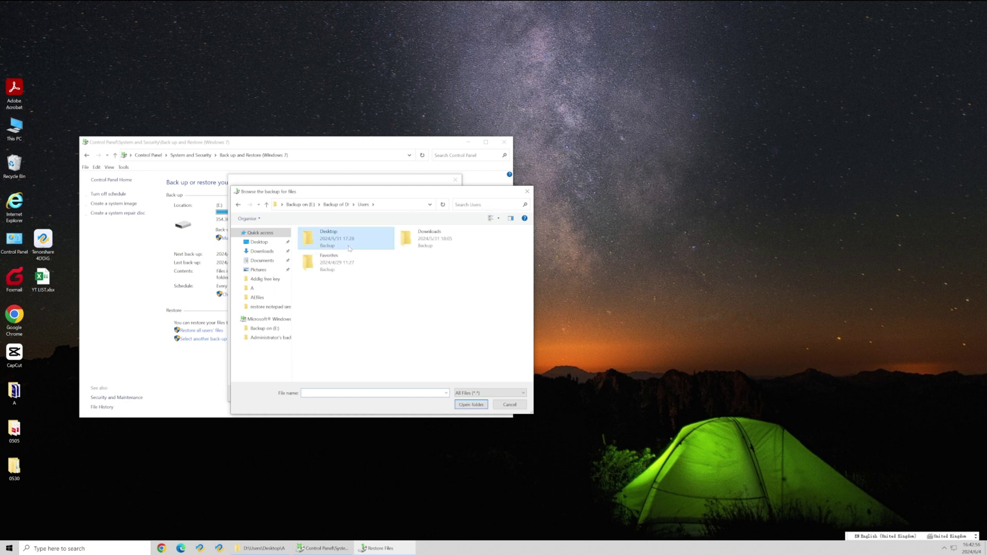
{"action": "double_click", "coordinate": [350, 241]}
{"action": "double_click", "coordinate": [417, 262]}
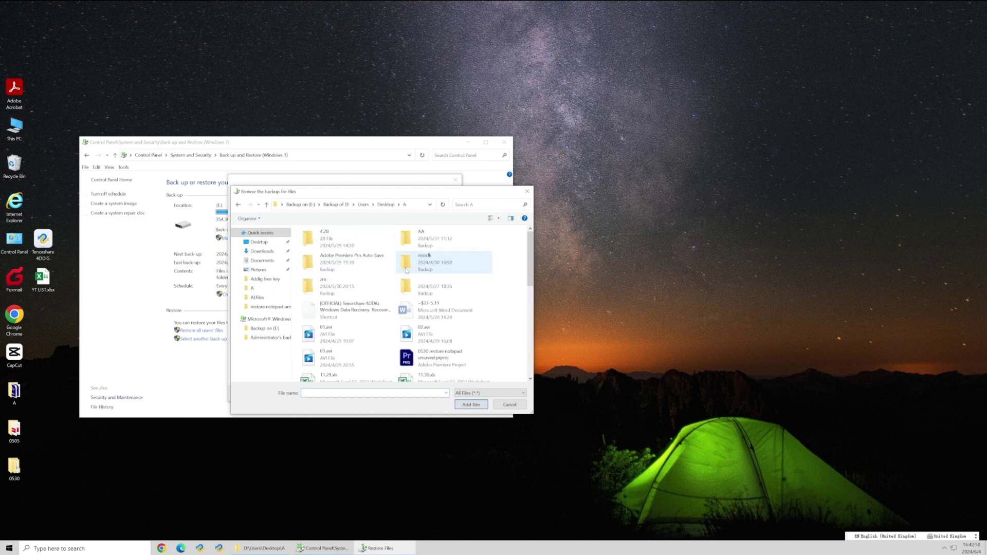
{"action": "double_click", "coordinate": [344, 335]}
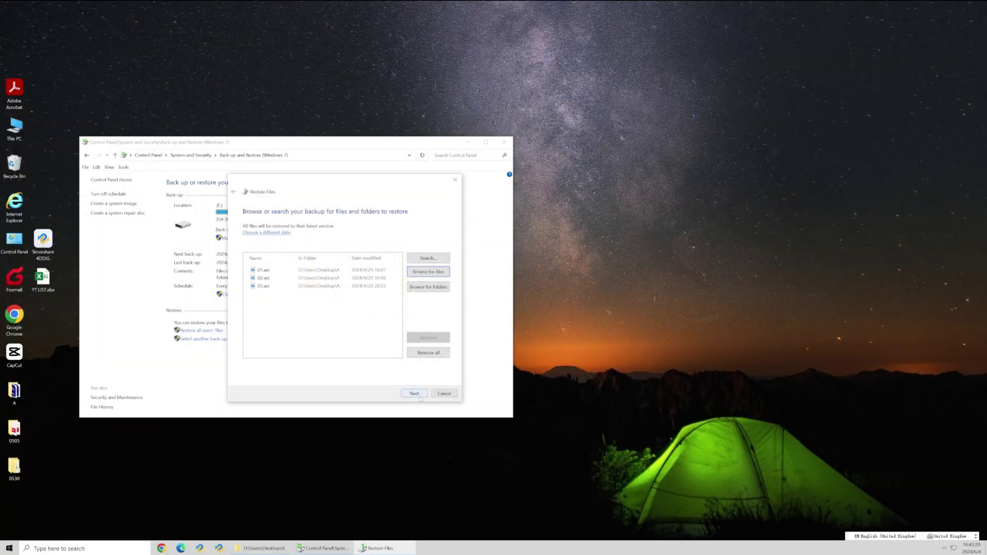
Restore 01.avi to its original location and finish the restore wizard
{"action": "left_click", "coordinate": [419, 396]}
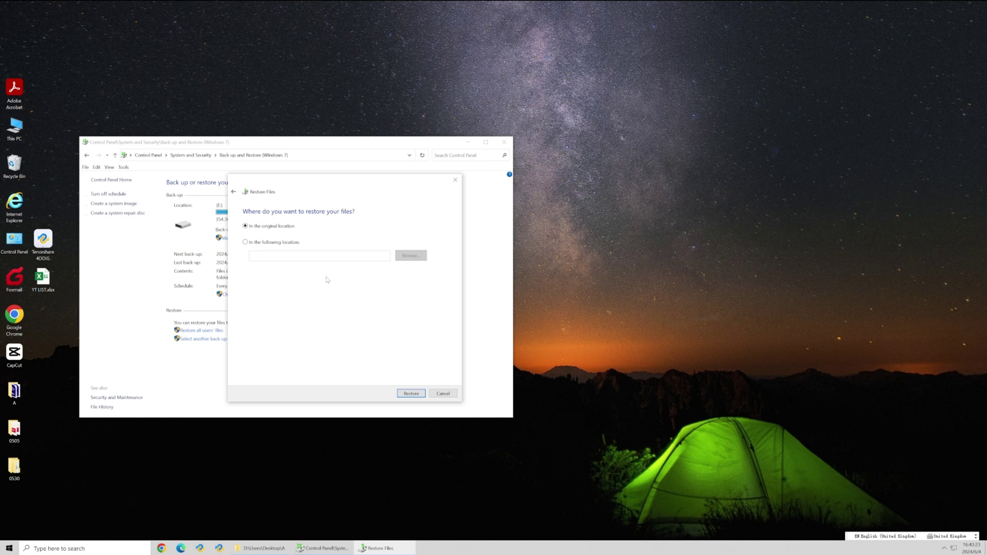
{"action": "left_click", "coordinate": [411, 393]}
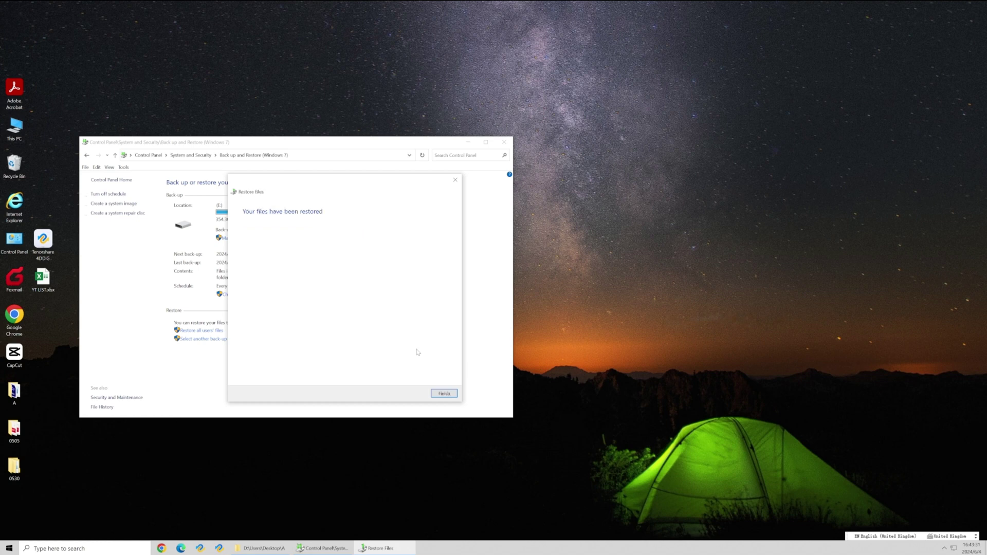
{"action": "left_click", "coordinate": [444, 395]}
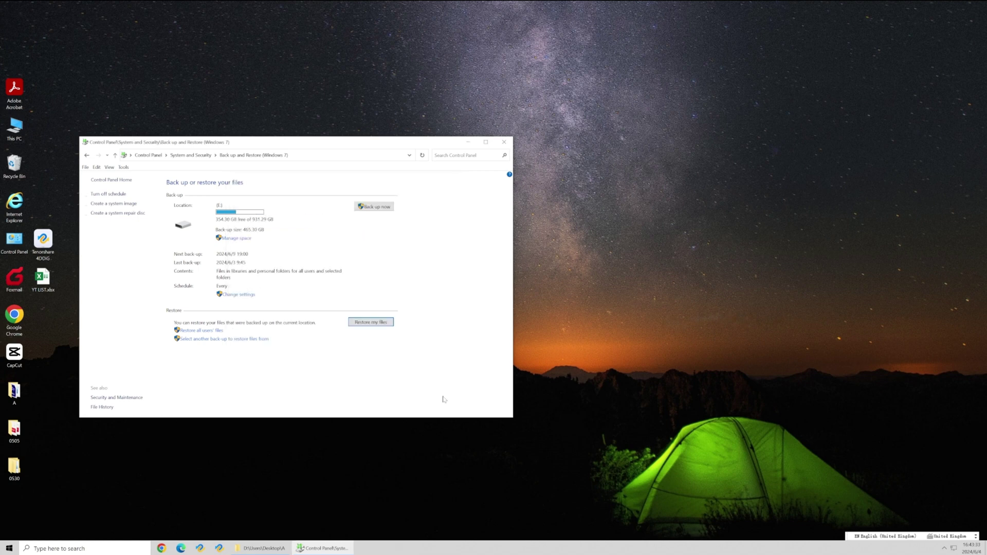
Close Backup and Restore, scroll through the 4DDiG Windows Data Recovery page, and return to top
{"action": "left_click", "coordinate": [504, 142]}
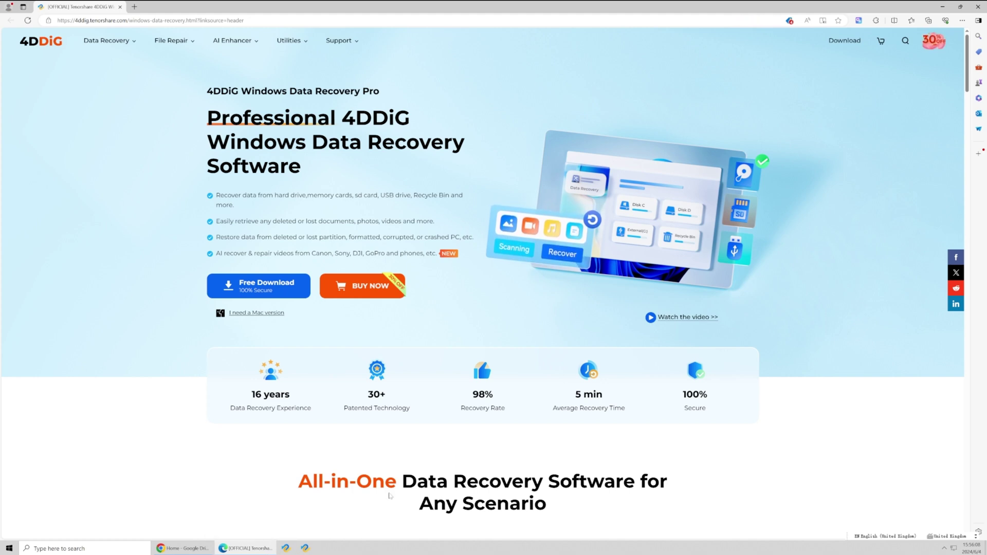
{"action": "scroll", "coordinate": [376, 481], "scroll_direction": "down", "scroll_amount": 10}
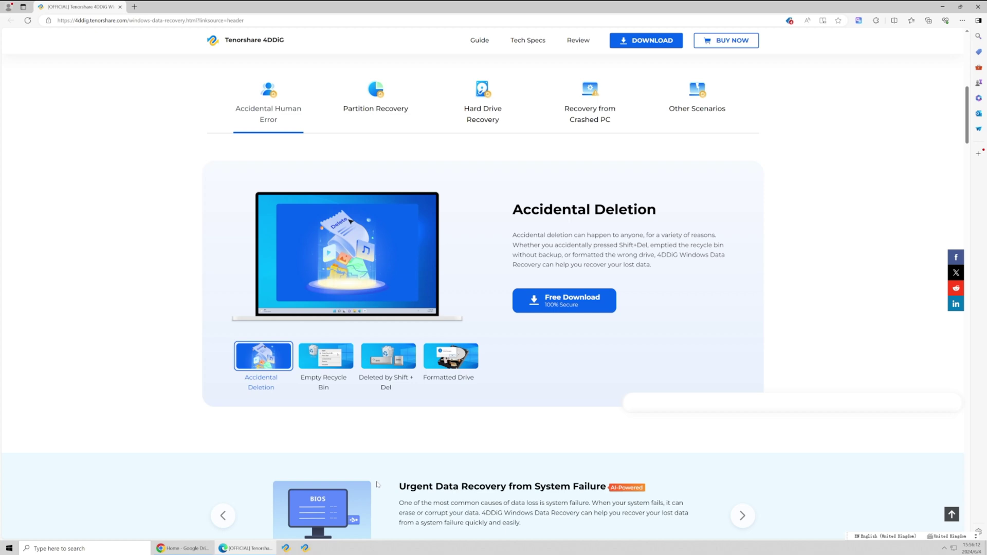
{"action": "scroll", "coordinate": [377, 484], "scroll_direction": "down", "scroll_amount": 10}
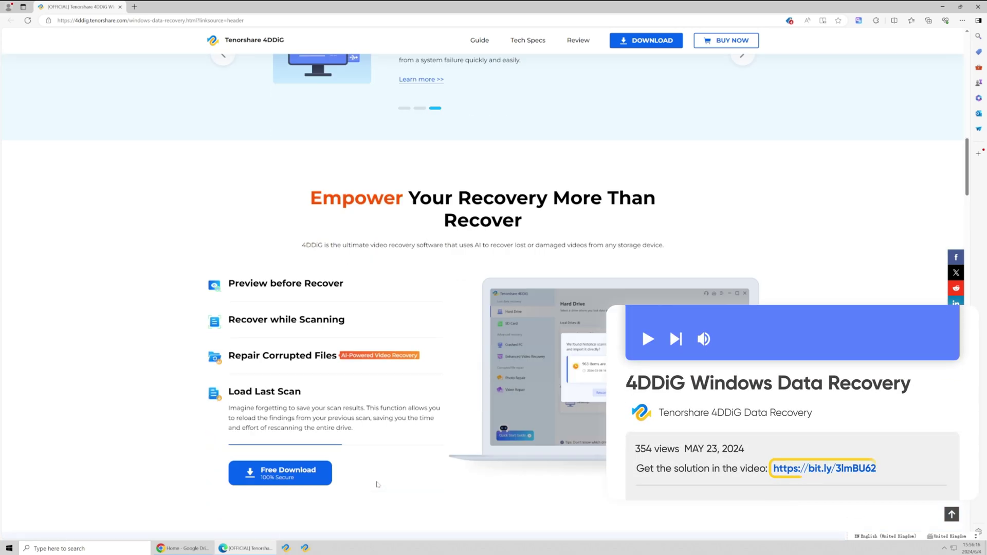
{"action": "scroll", "coordinate": [377, 485], "scroll_direction": "down", "scroll_amount": 10}
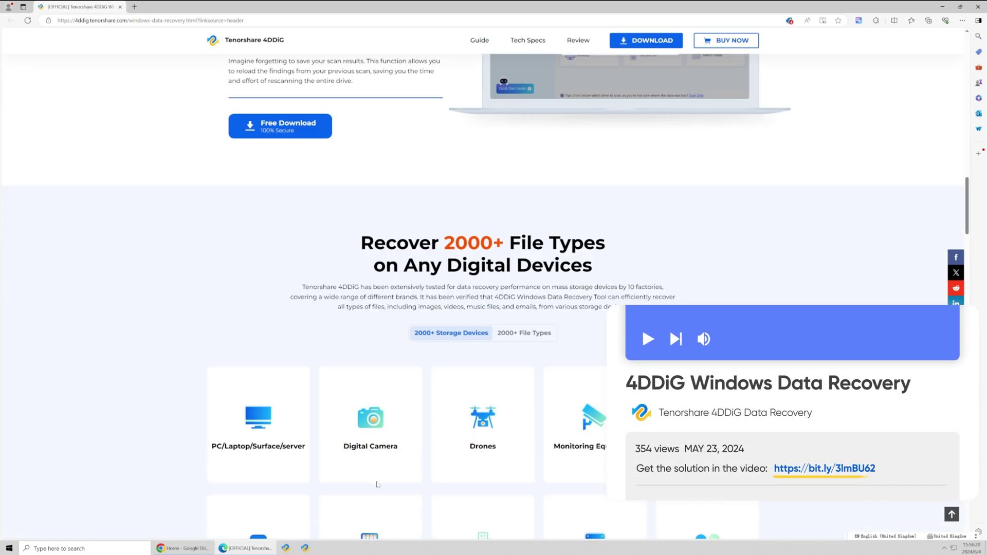
{"action": "scroll", "coordinate": [377, 484], "scroll_direction": "down", "scroll_amount": 8}
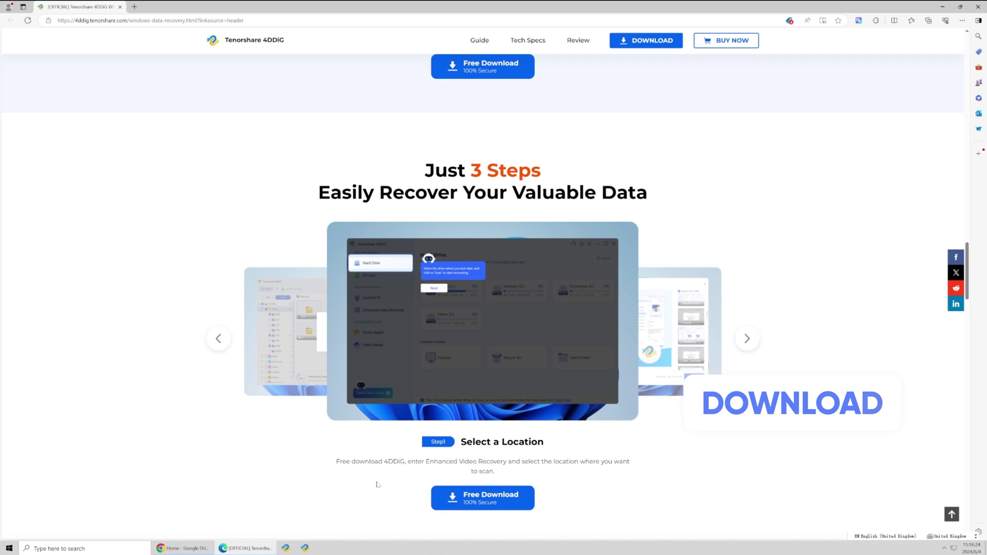
{"action": "left_click", "coordinate": [951, 514]}
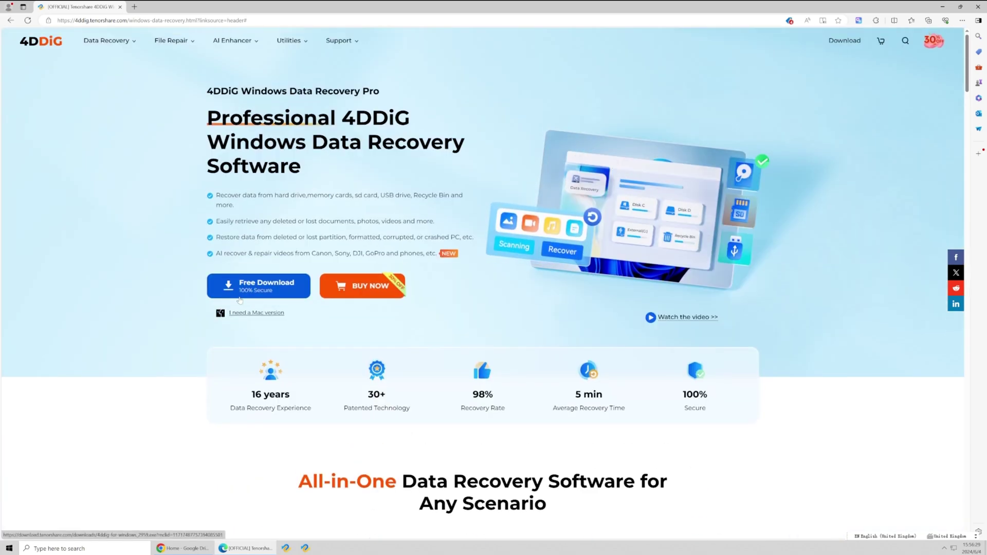
Download 4DDiG and scan the Recycle Bin for videos only, excluding audio, photos, documents and others
{"action": "left_click", "coordinate": [240, 300]}
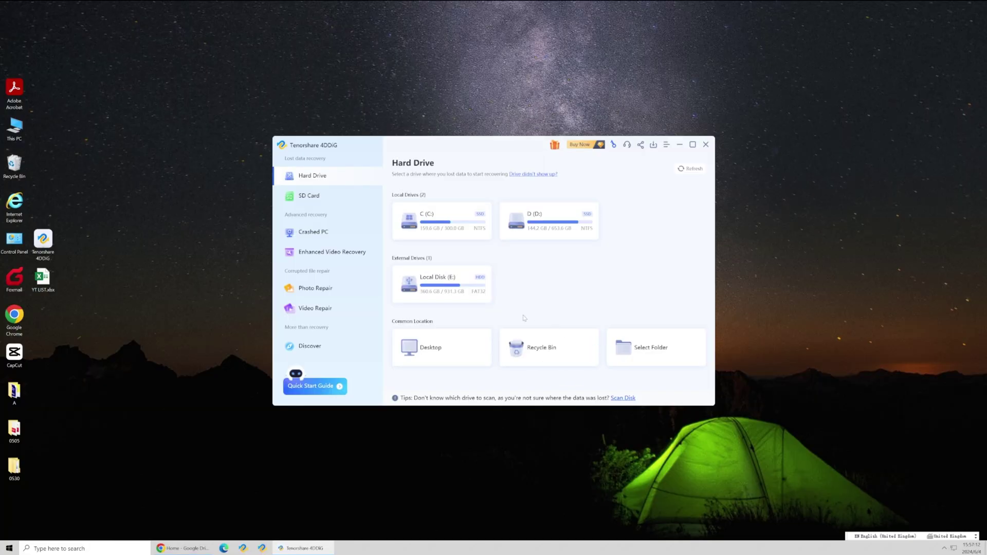
{"action": "left_click", "coordinate": [532, 358]}
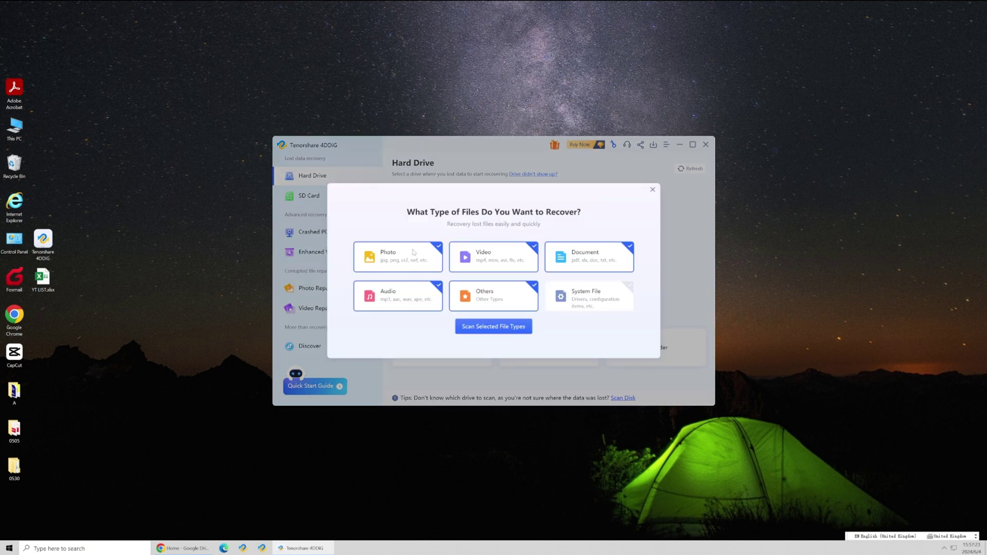
{"action": "left_click", "coordinate": [409, 294]}
{"action": "left_click", "coordinate": [410, 264]}
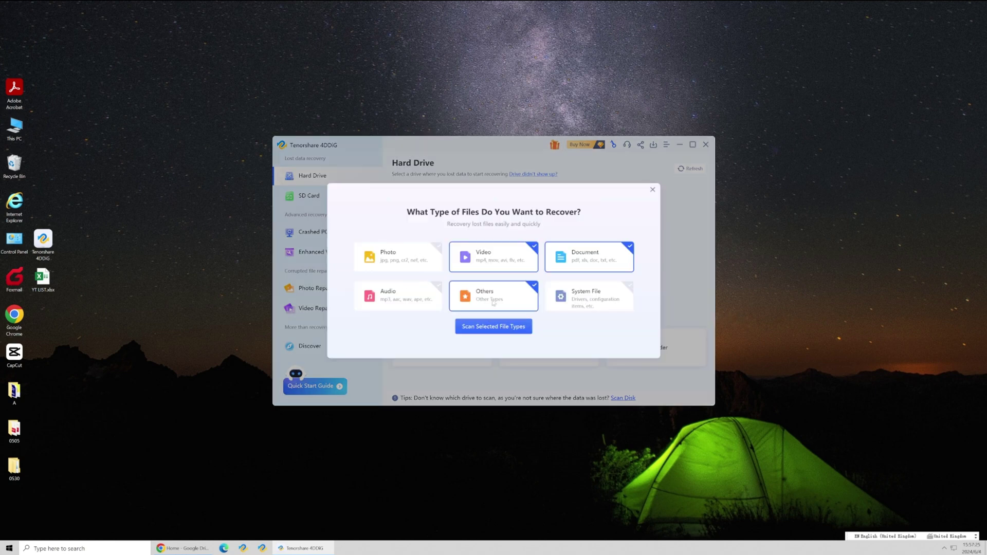
{"action": "left_click", "coordinate": [454, 286]}
{"action": "left_click", "coordinate": [595, 259]}
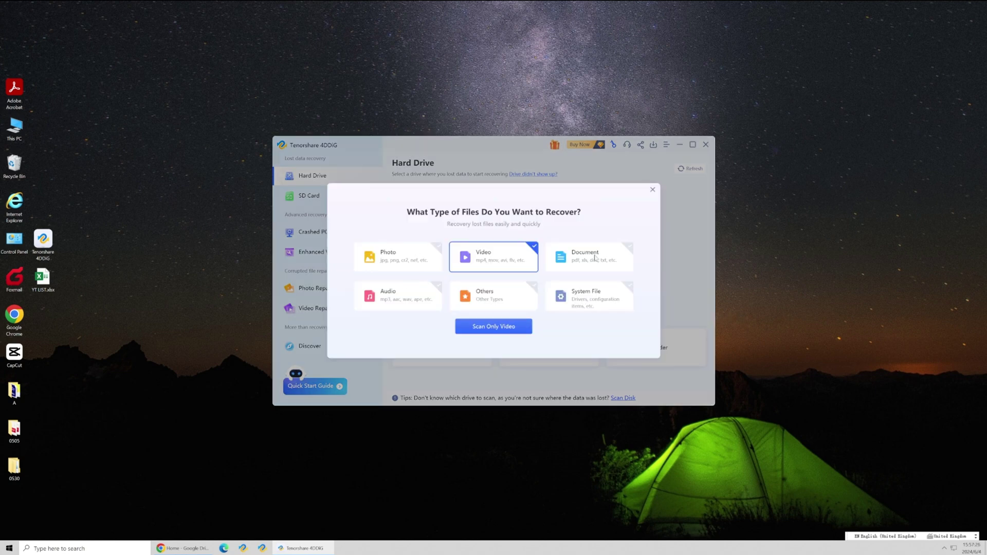
{"action": "left_click", "coordinate": [488, 327]}
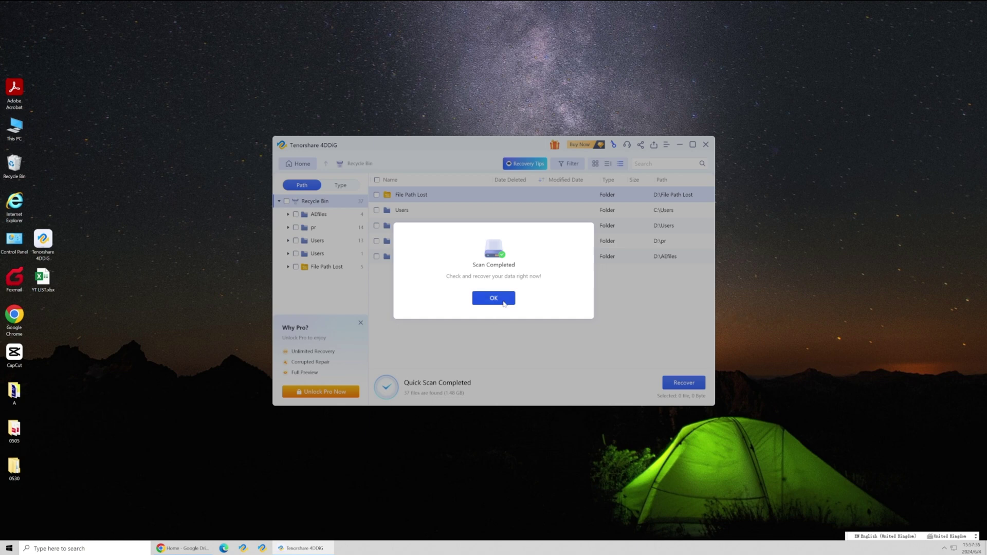
Open File Path Lost's S-1-5-21 subfolder in thumbnail view and tick 01.avi, 02.avi and 03.avi
{"action": "left_click", "coordinate": [504, 303]}
{"action": "double_click", "coordinate": [427, 201]}
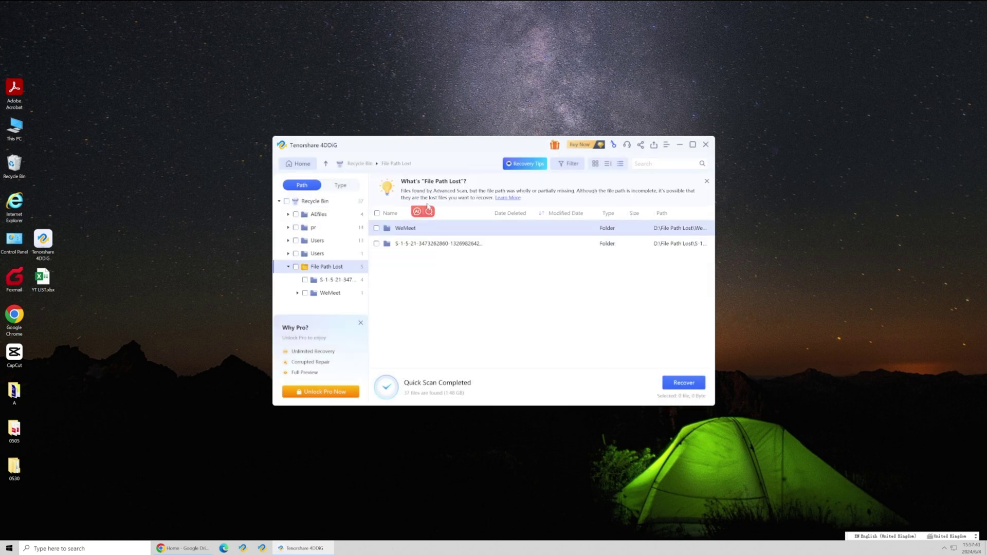
{"action": "double_click", "coordinate": [433, 244]}
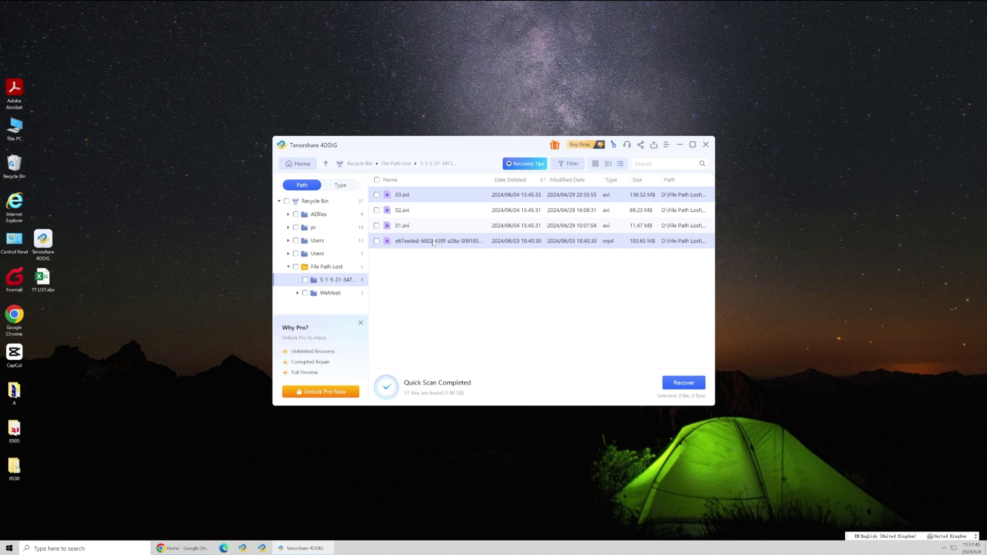
{"action": "left_click", "coordinate": [596, 164]}
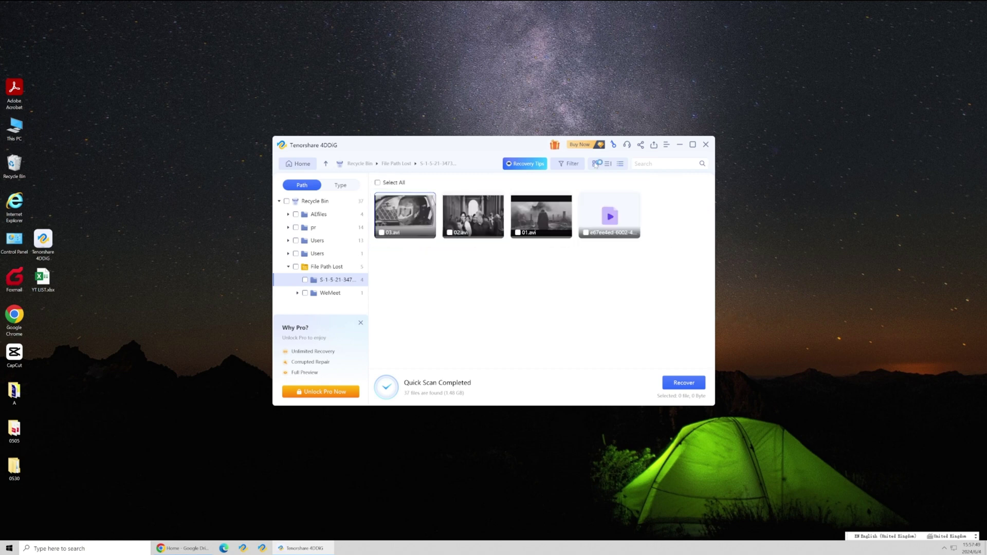
{"action": "left_click", "coordinate": [518, 233]}
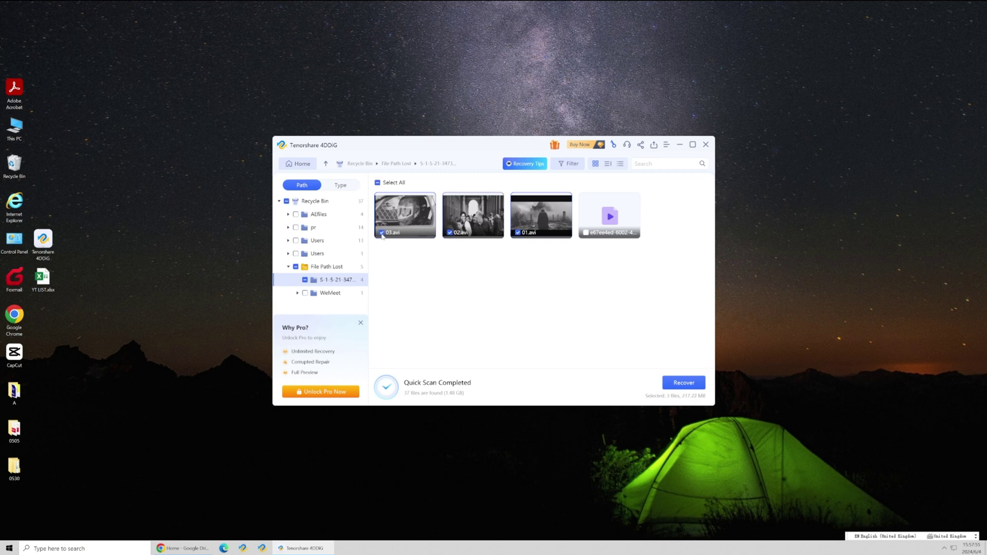
Recover the three AVIs into a new Desktop folder named 'YouTube', accepting the partition warnings
{"action": "left_click", "coordinate": [667, 382]}
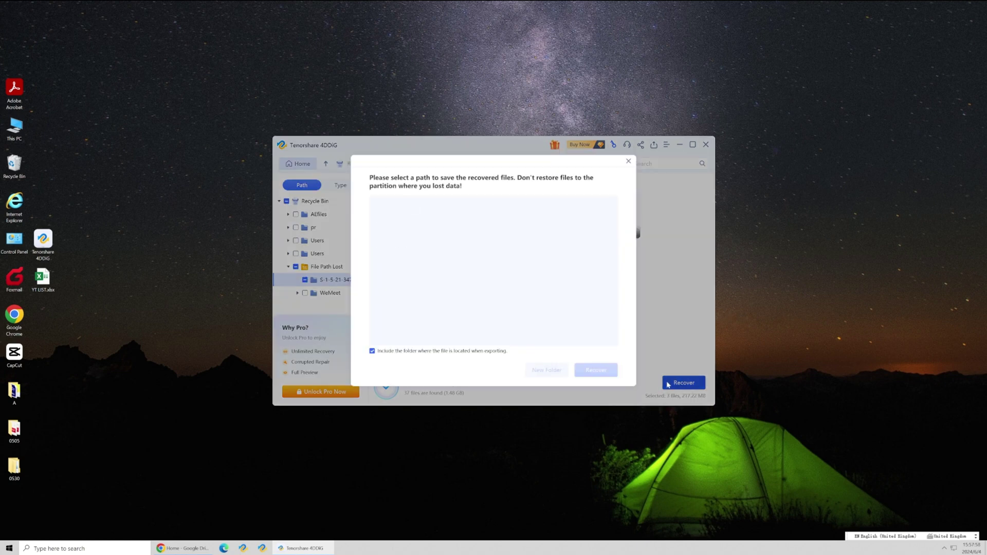
{"action": "left_click", "coordinate": [395, 207]}
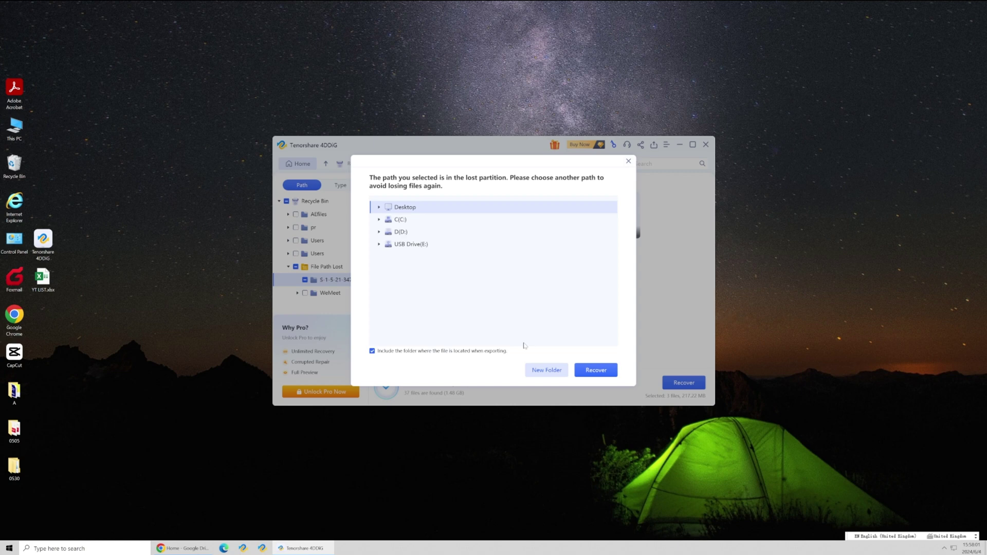
{"action": "left_click", "coordinate": [547, 370]}
{"action": "type", "text": "YouTu"}
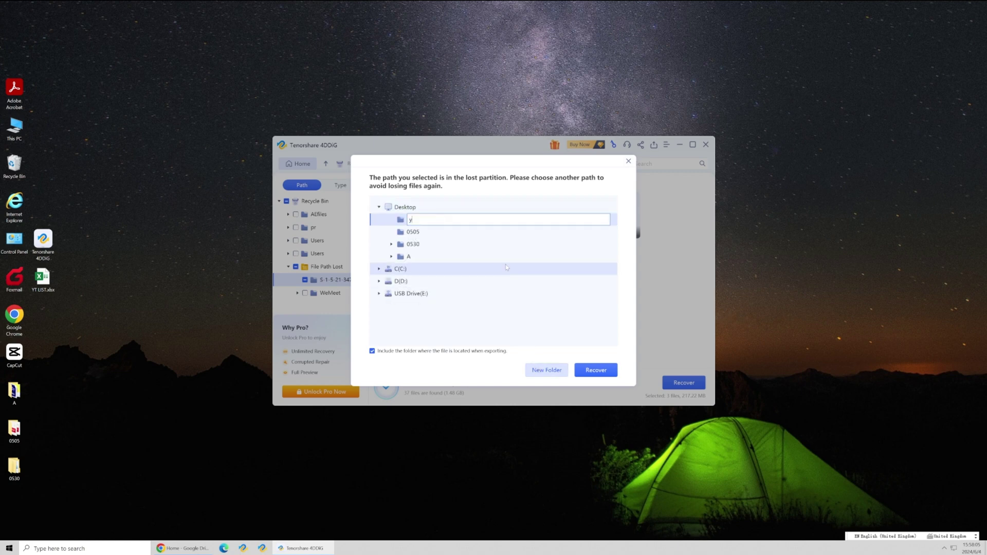
{"action": "type", "text": "be"}
{"action": "left_click", "coordinate": [596, 375]}
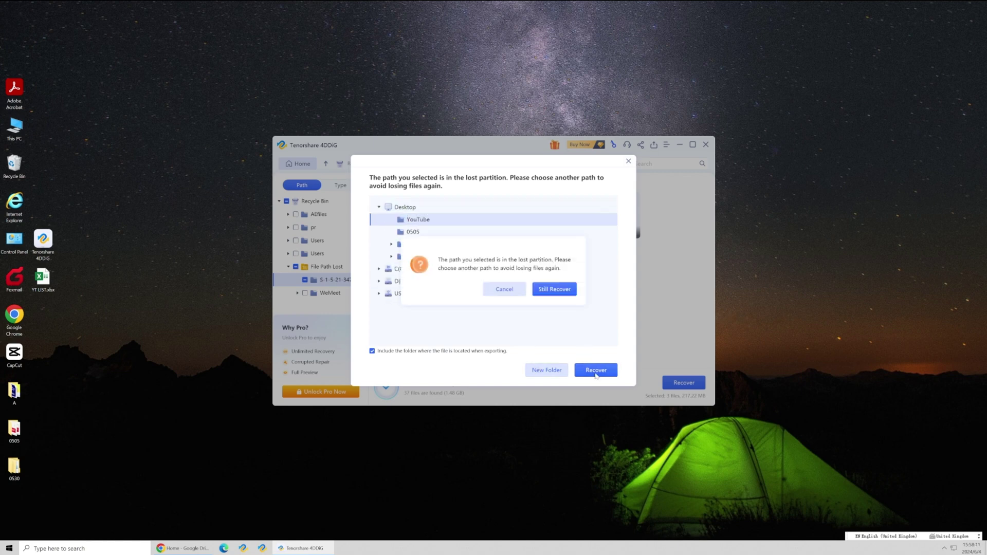
{"action": "left_click", "coordinate": [554, 290]}
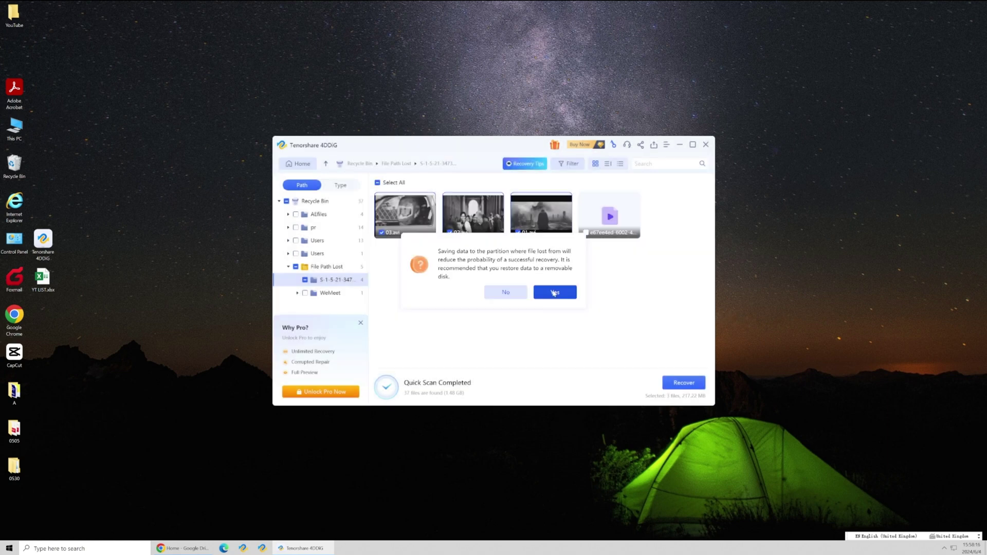
{"action": "left_click", "coordinate": [554, 293]}
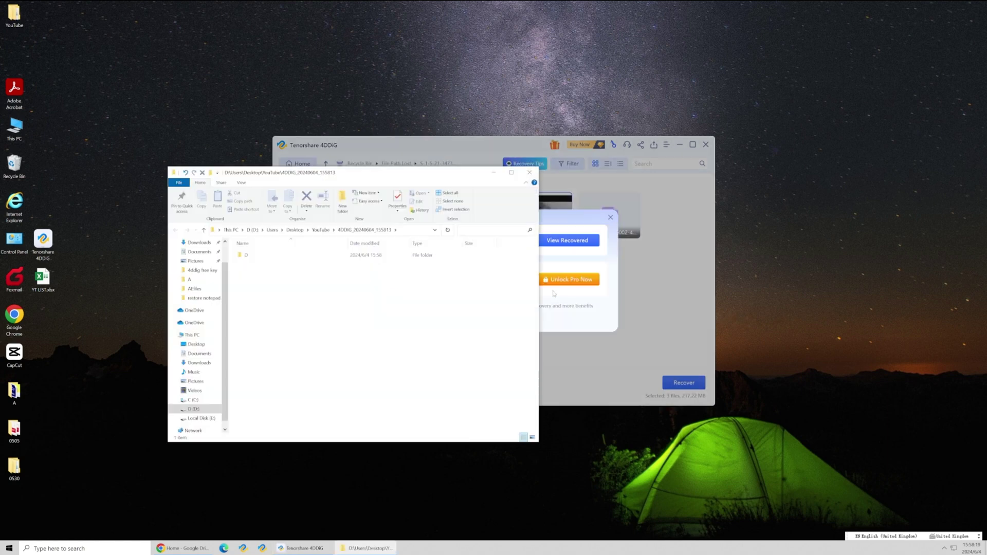
Open D > File Path Lost > 01.avi in Films & TV and replay it from the start
{"action": "double_click", "coordinate": [375, 256]}
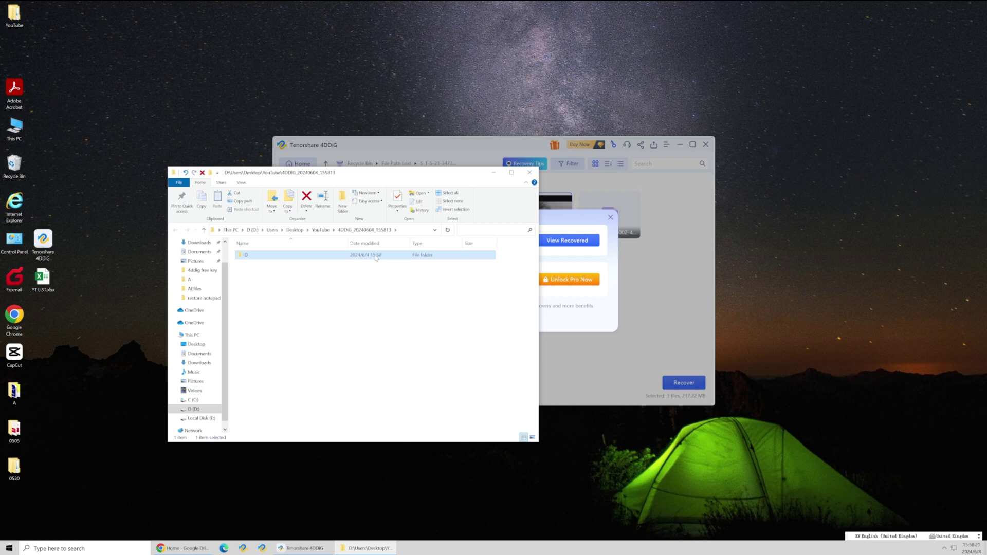
{"action": "double_click", "coordinate": [376, 257]}
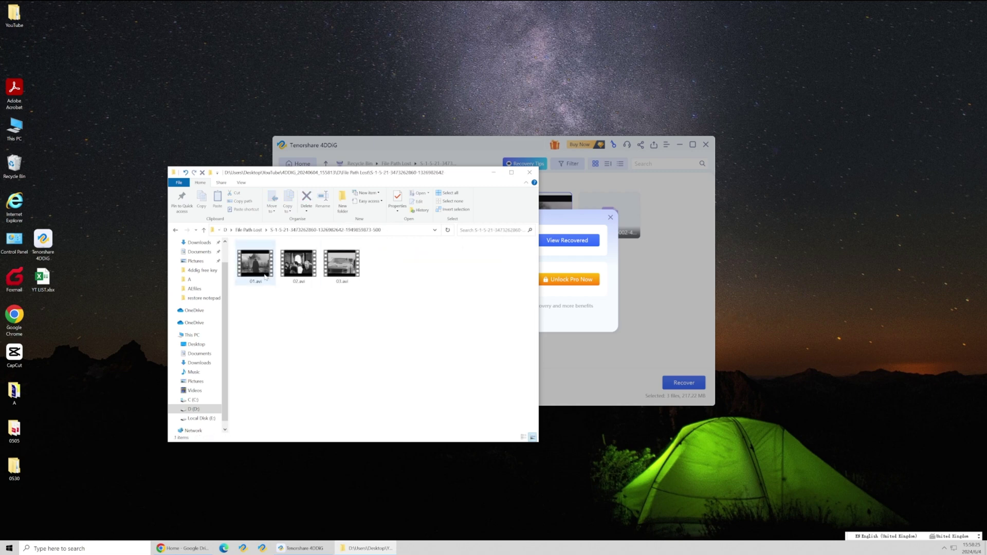
{"action": "double_click", "coordinate": [265, 276]}
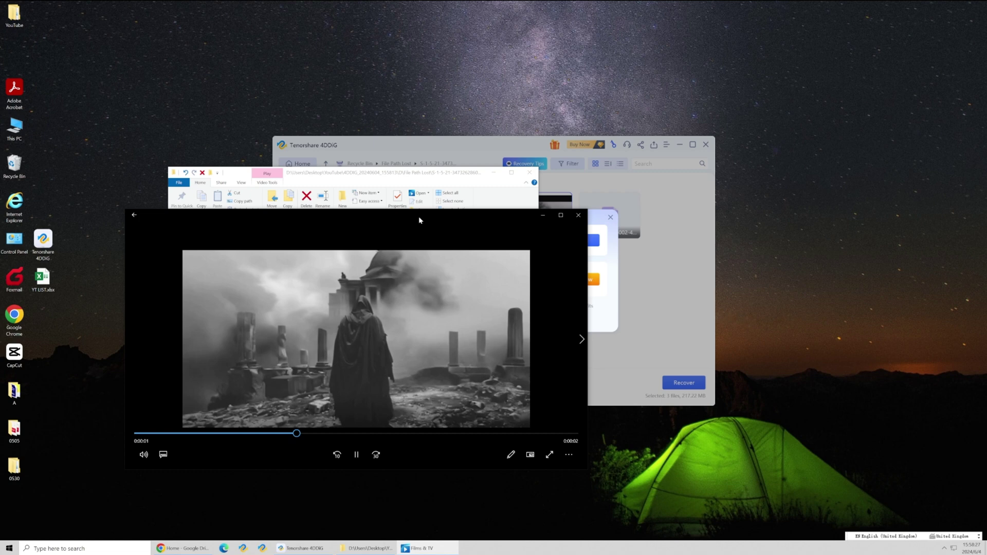
{"action": "left_click_drag", "start_coordinate": [419, 220], "coordinate": [665, 189]}
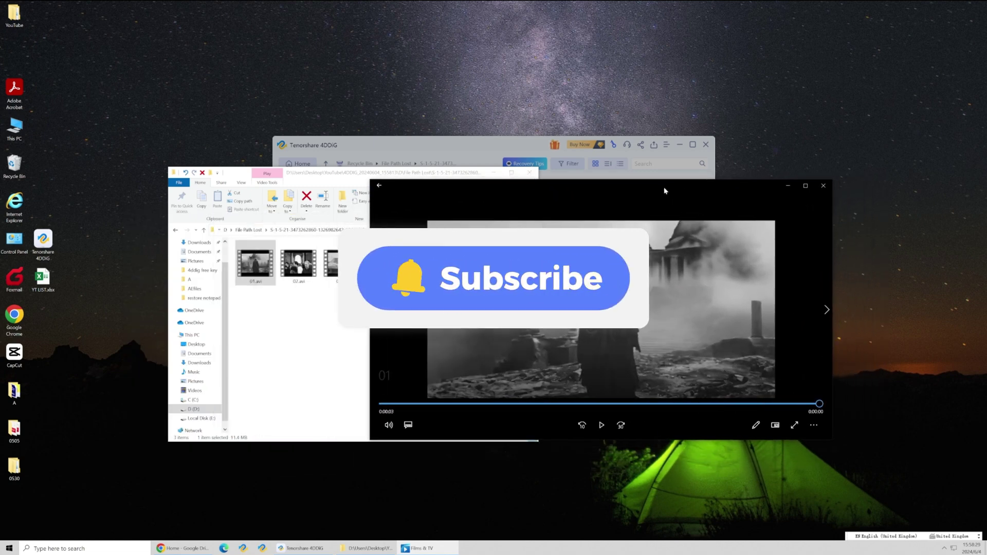
{"action": "left_click", "coordinate": [604, 428]}
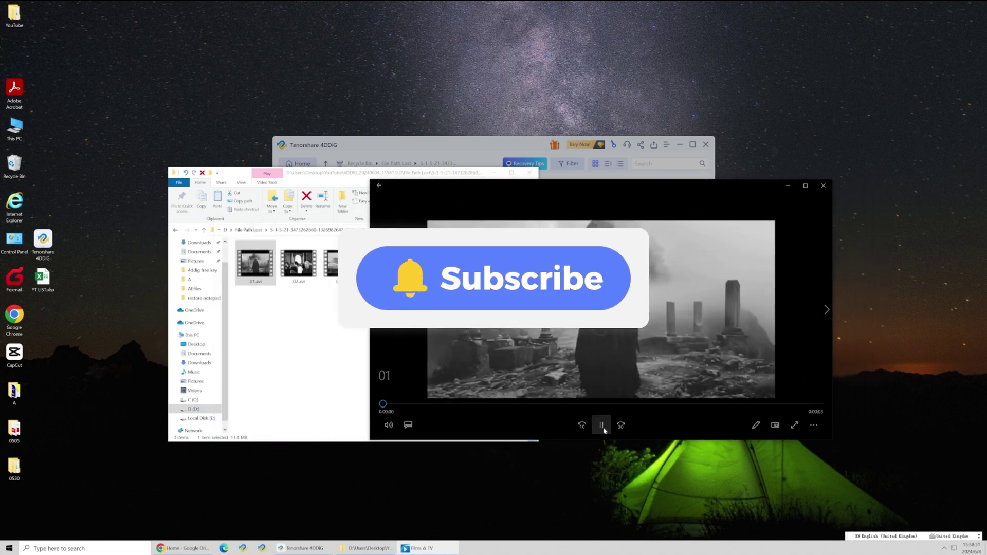